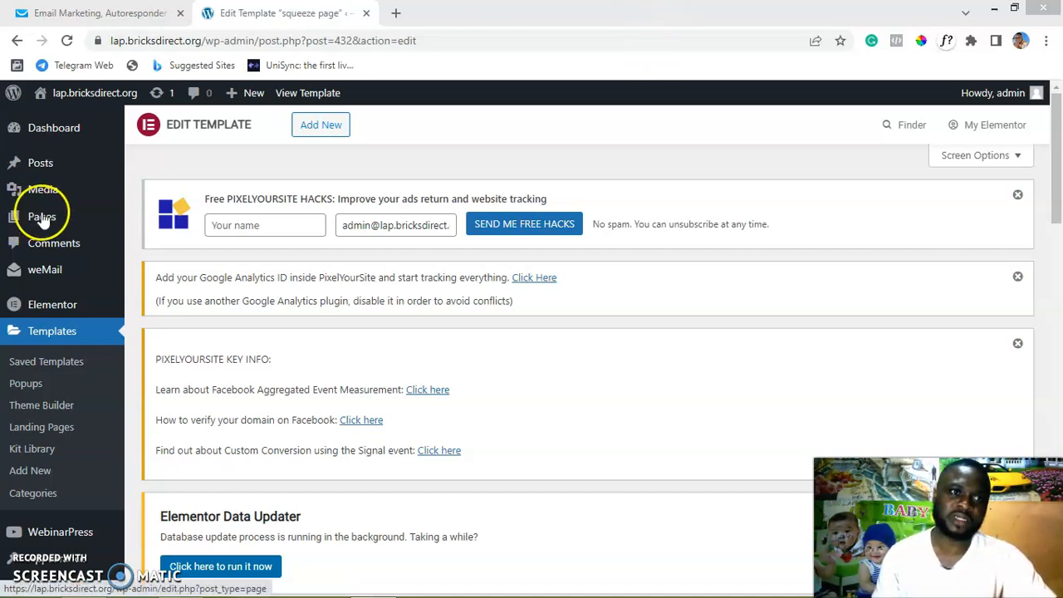
Open the list of all pages on the WordPress site.
{"action": "mouse_move", "coordinate": [46, 218]}
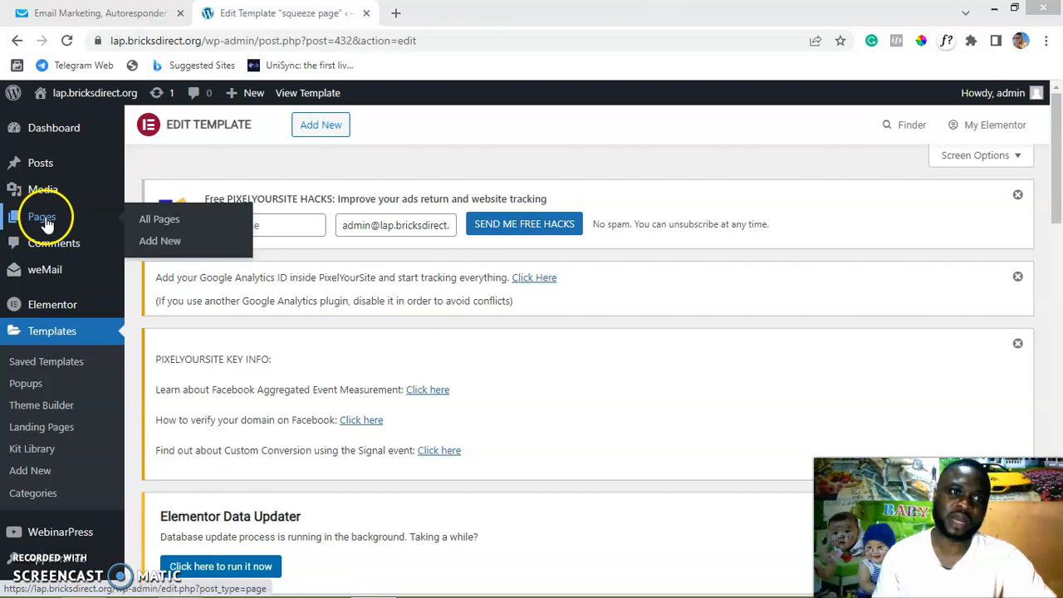
{"action": "left_click", "coordinate": [152, 221]}
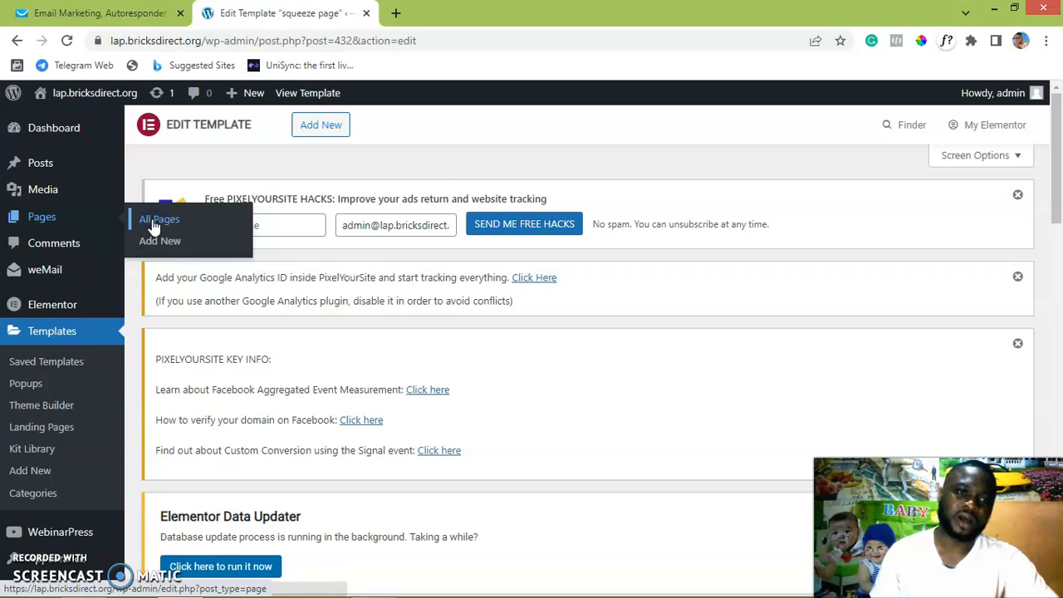
{"action": "left_click", "coordinate": [152, 219]}
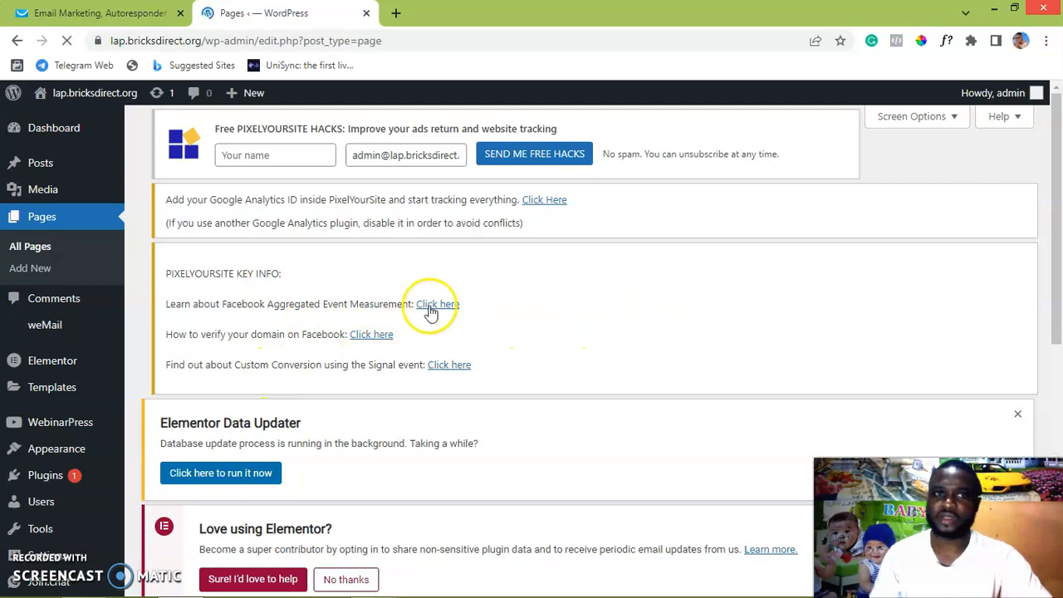
Open the bricksdi front page for editing with Elementor in a new browser tab.
{"action": "scroll", "coordinate": [1037, 234], "scroll_direction": "down", "scroll_amount": 2}
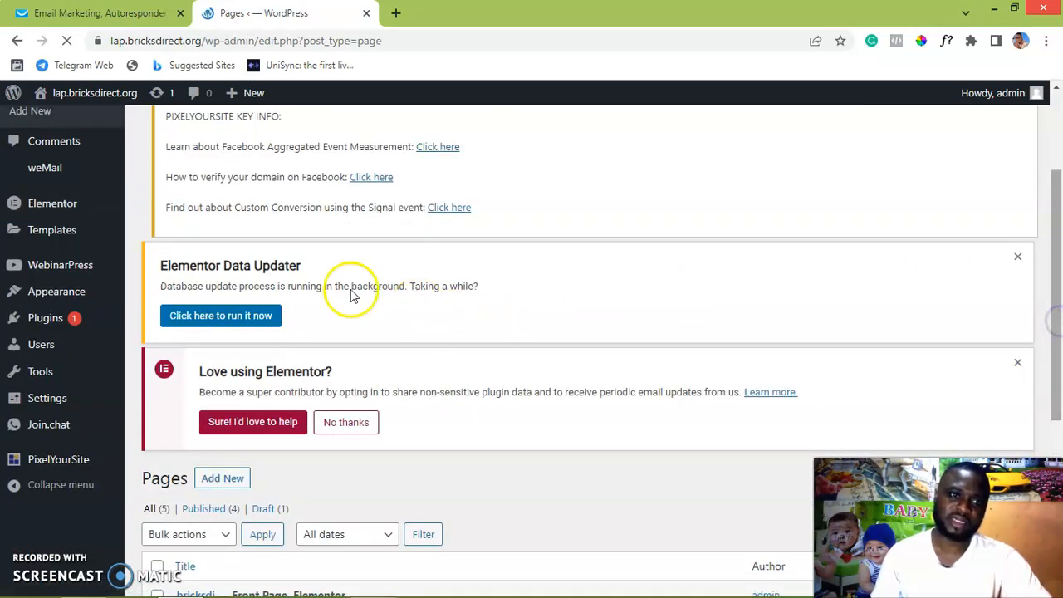
{"action": "scroll", "coordinate": [332, 299], "scroll_direction": "down", "scroll_amount": 3}
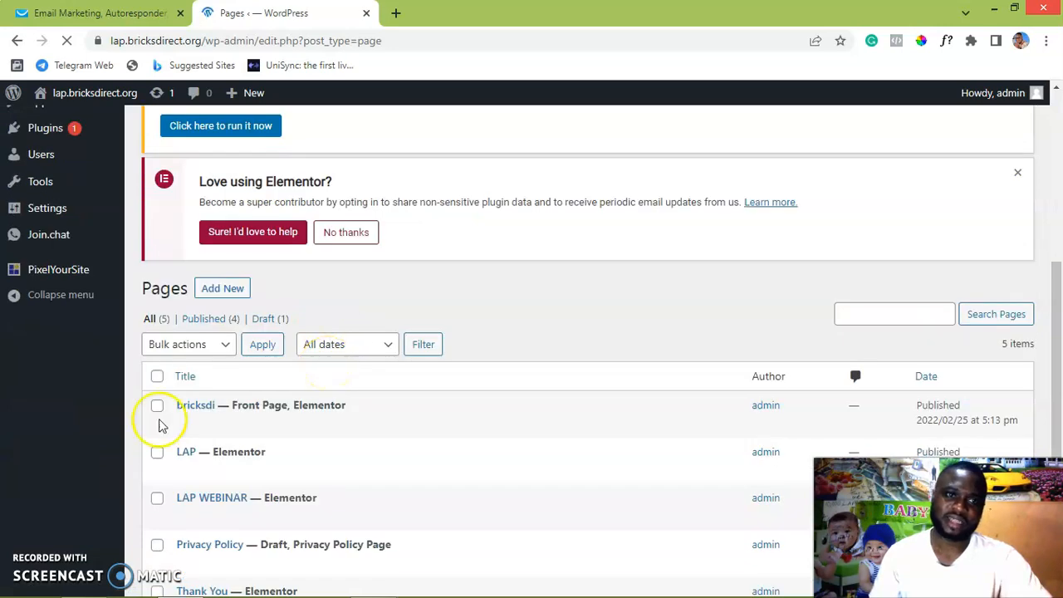
{"action": "mouse_move", "coordinate": [213, 410]}
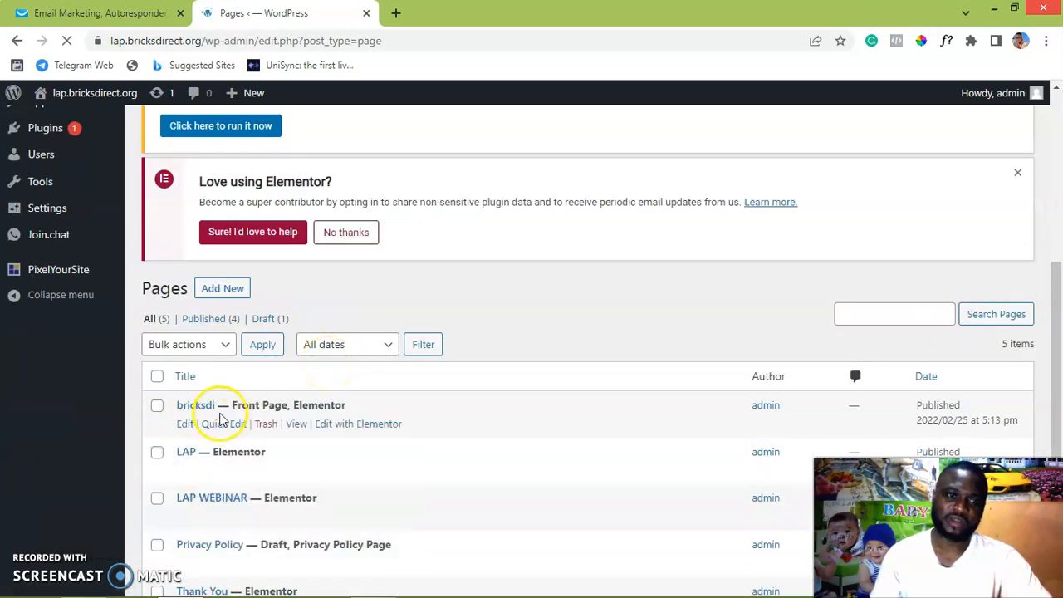
{"action": "left_click", "coordinate": [355, 428]}
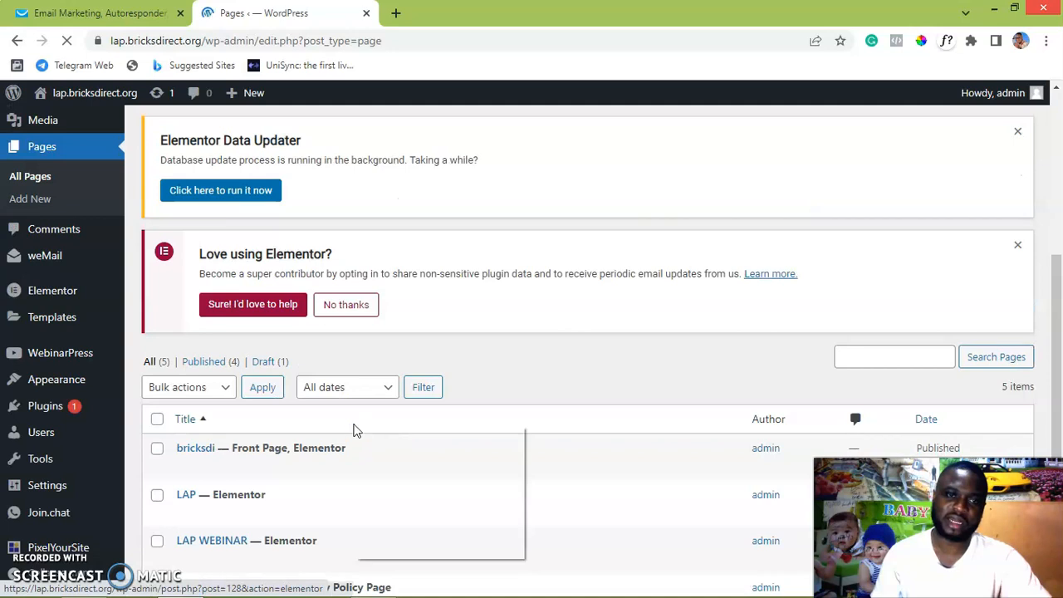
{"action": "right_click", "coordinate": [355, 429]}
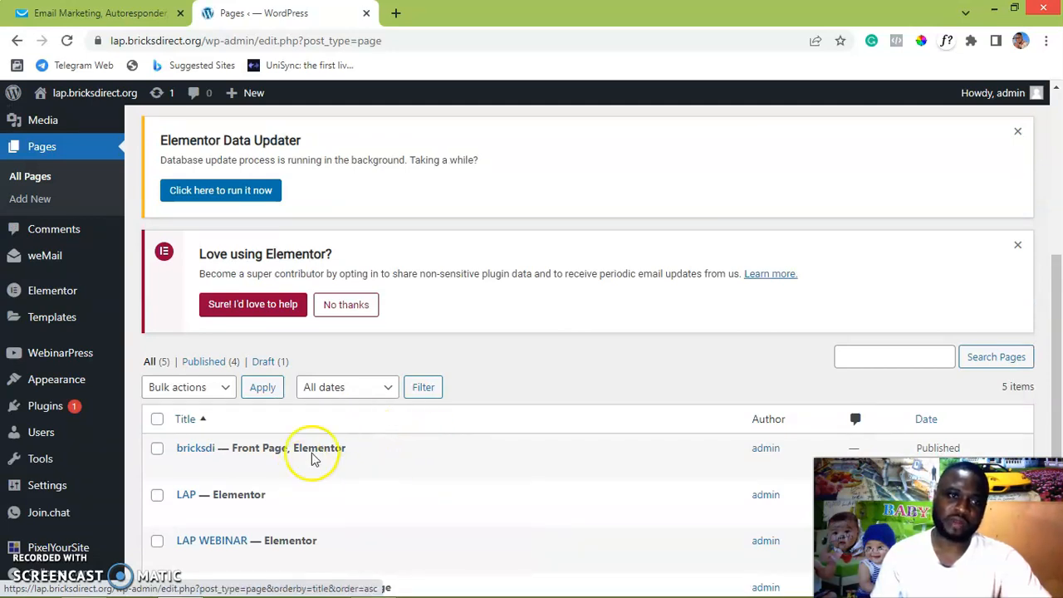
{"action": "mouse_move", "coordinate": [322, 513]}
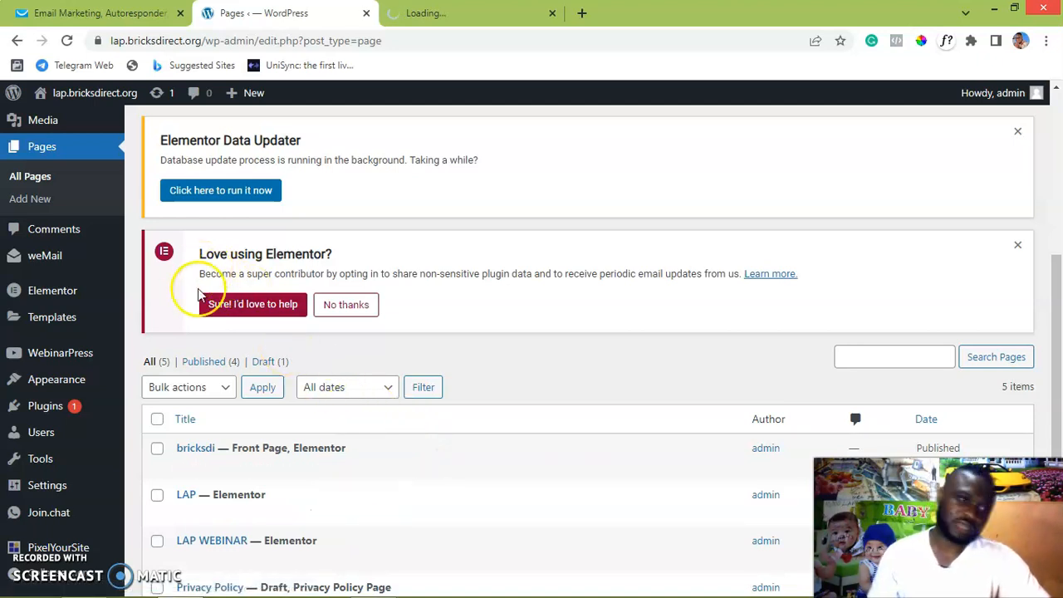
{"action": "left_click", "coordinate": [33, 566]}
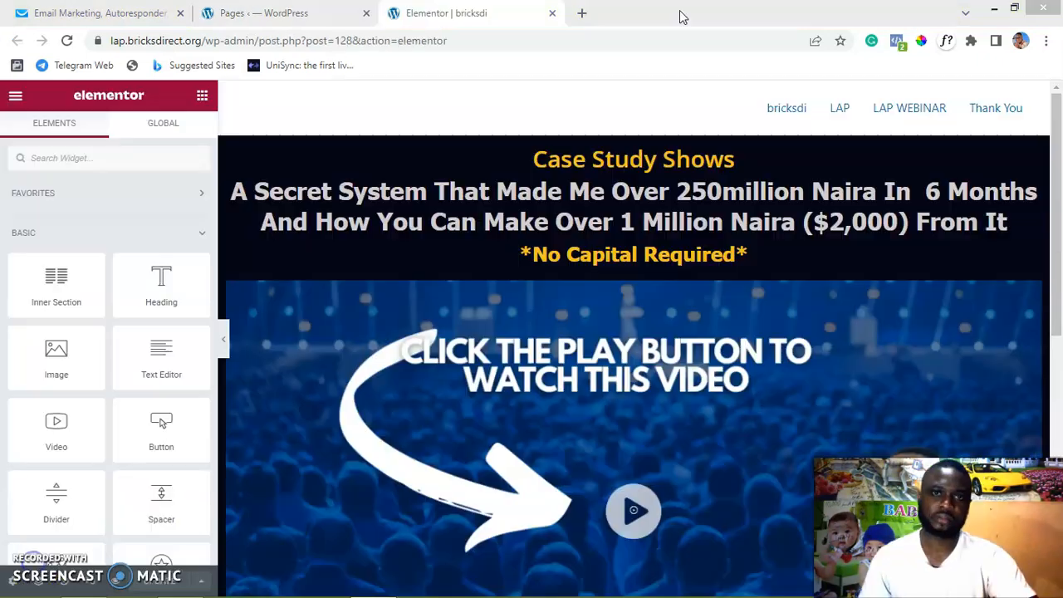
{"action": "left_click", "coordinate": [680, 12]}
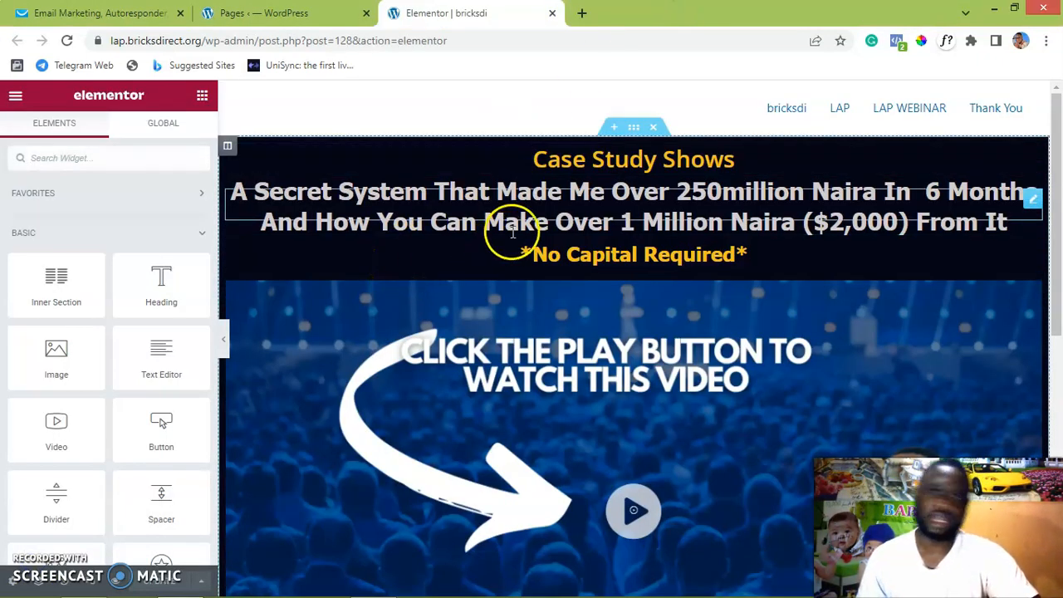
Open the "Register to watch now!" button below the video image for editing.
{"action": "scroll", "coordinate": [803, 282], "scroll_direction": "down", "scroll_amount": 2}
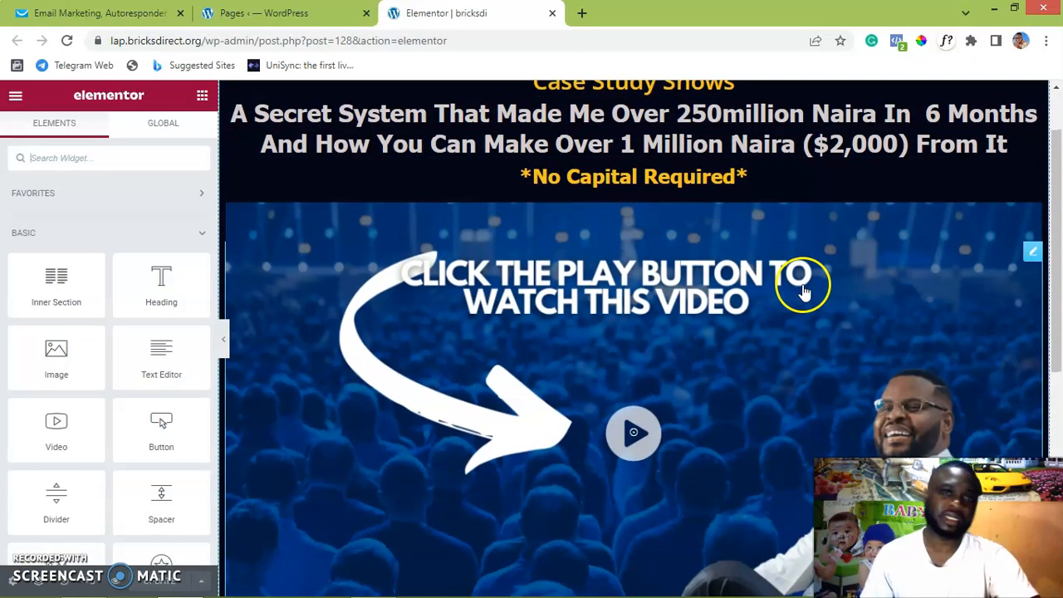
{"action": "scroll", "coordinate": [806, 294], "scroll_direction": "down", "scroll_amount": 4}
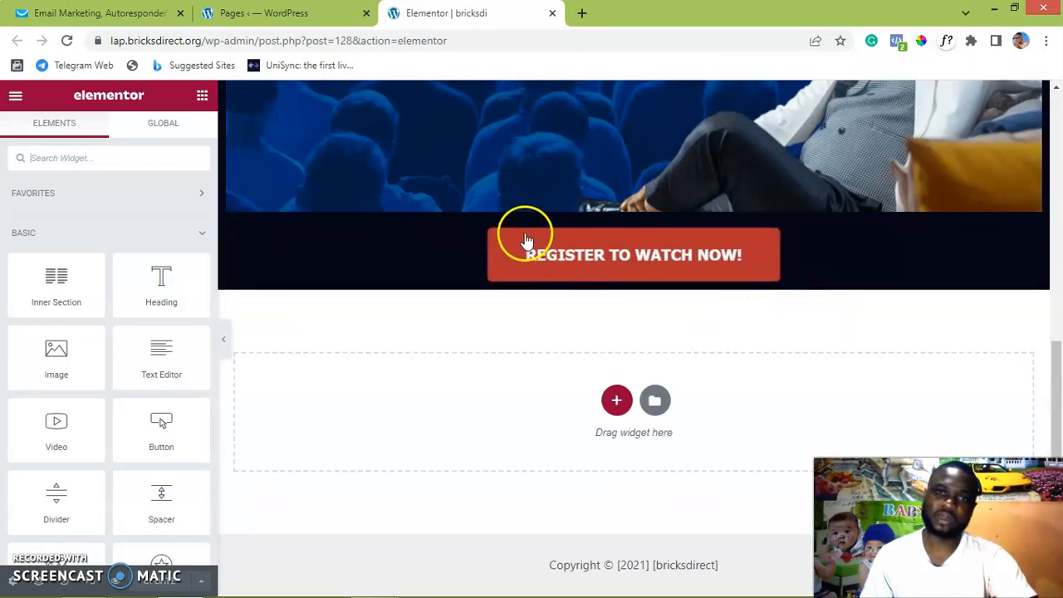
{"action": "scroll", "coordinate": [573, 274], "scroll_direction": "up", "scroll_amount": 2}
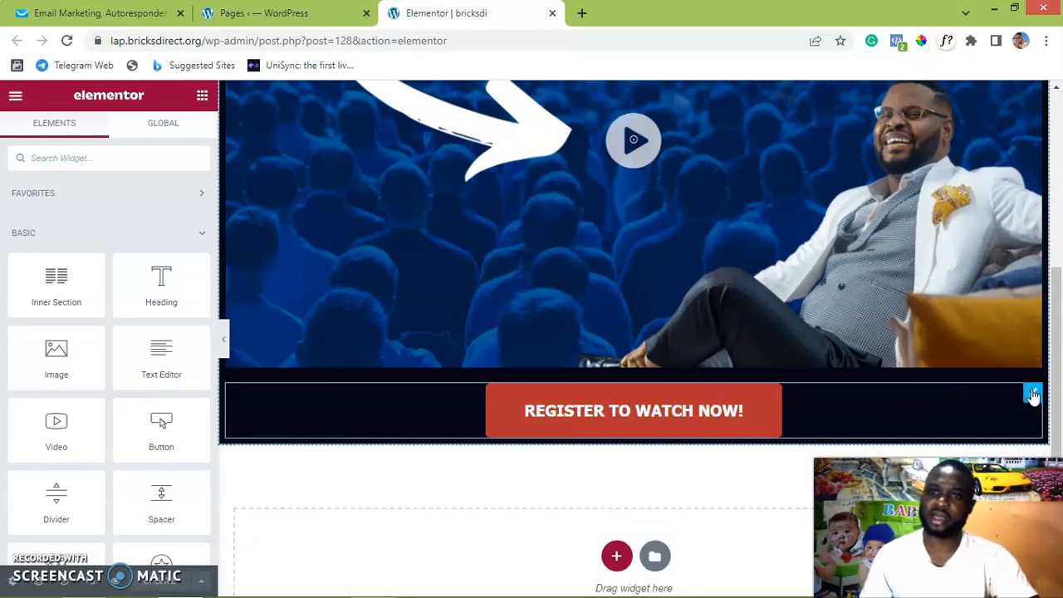
{"action": "right_click", "coordinate": [1032, 397]}
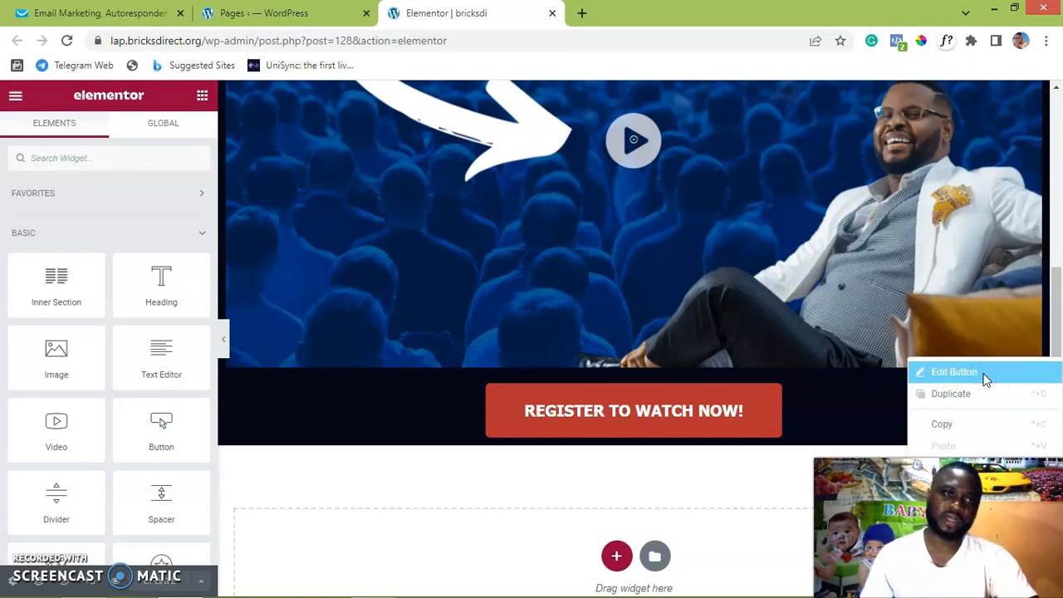
{"action": "left_click", "coordinate": [953, 372]}
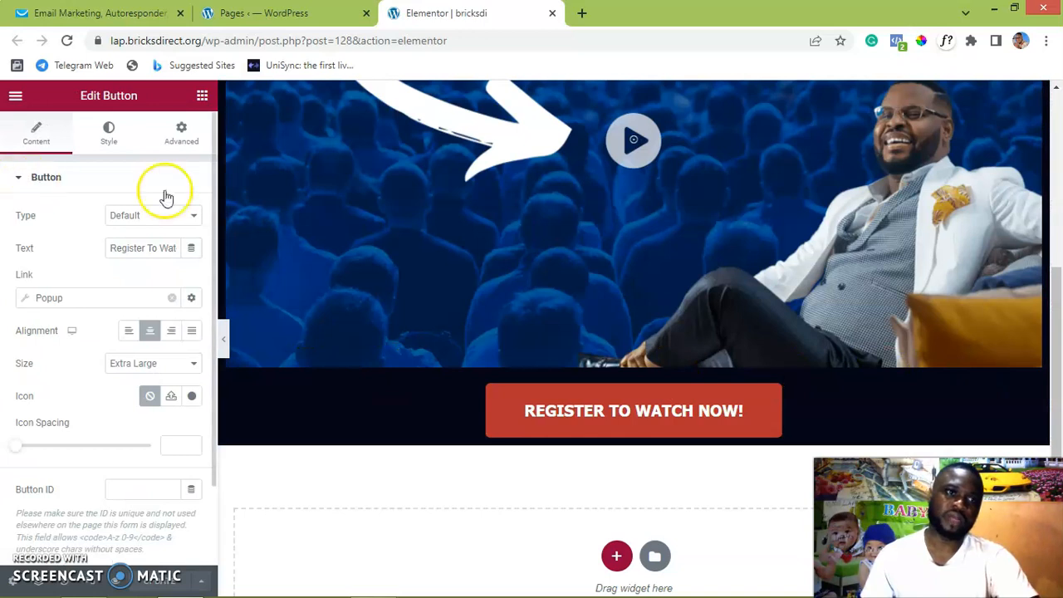
Clear the button's existing link and assign the Popup action to it as a dynamic tag.
{"action": "left_click", "coordinate": [171, 297]}
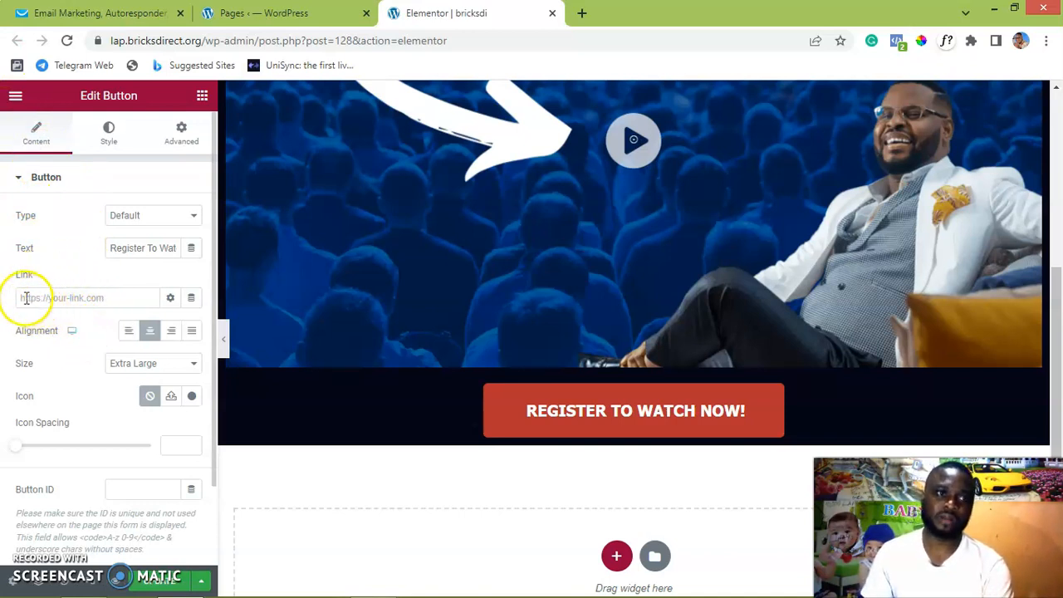
{"action": "left_click", "coordinate": [74, 298]}
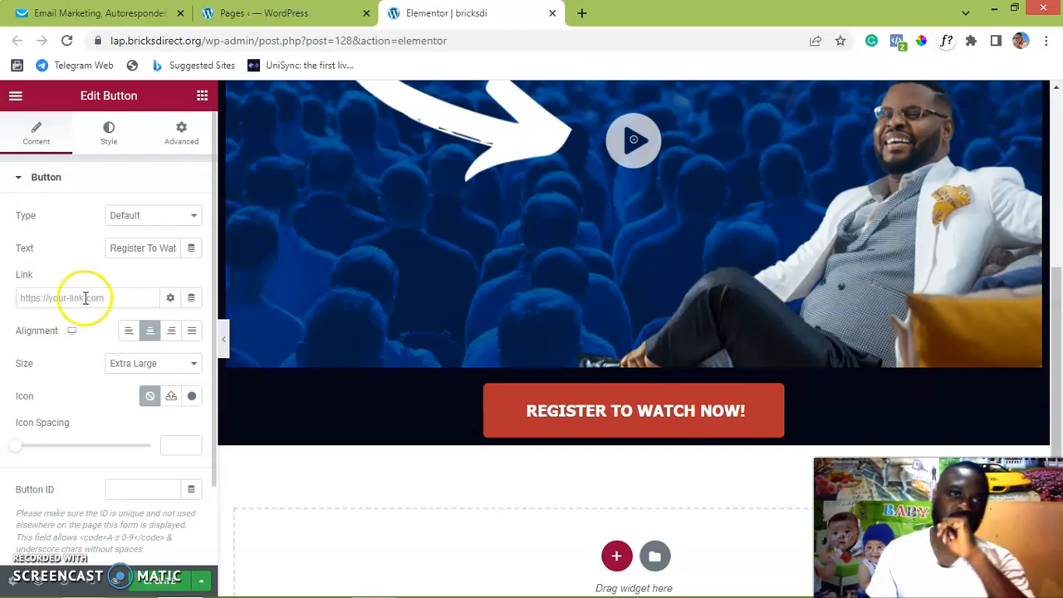
{"action": "left_click", "coordinate": [194, 299]}
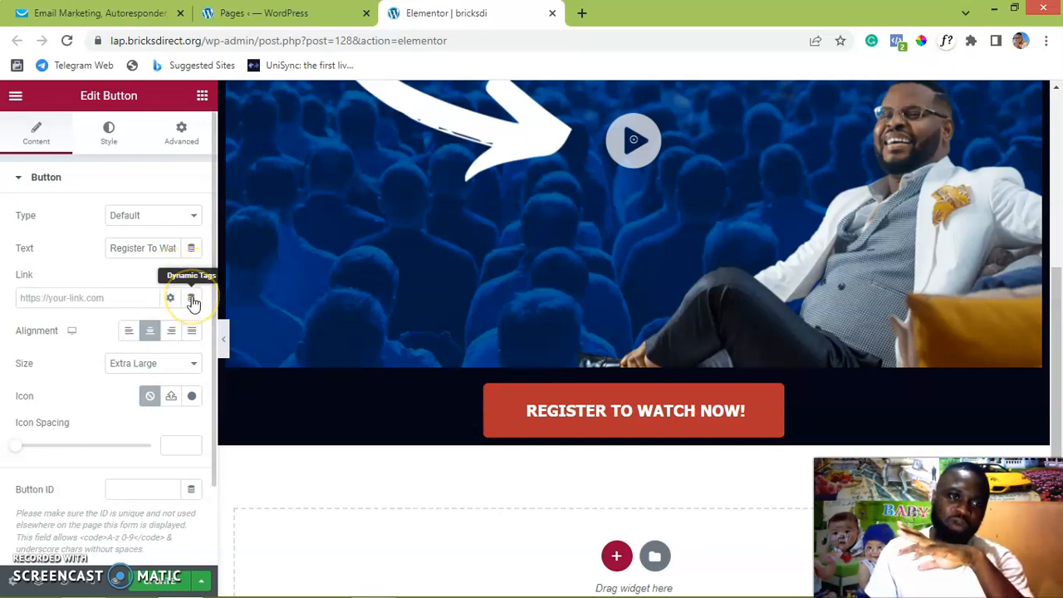
{"action": "left_click", "coordinate": [192, 299]}
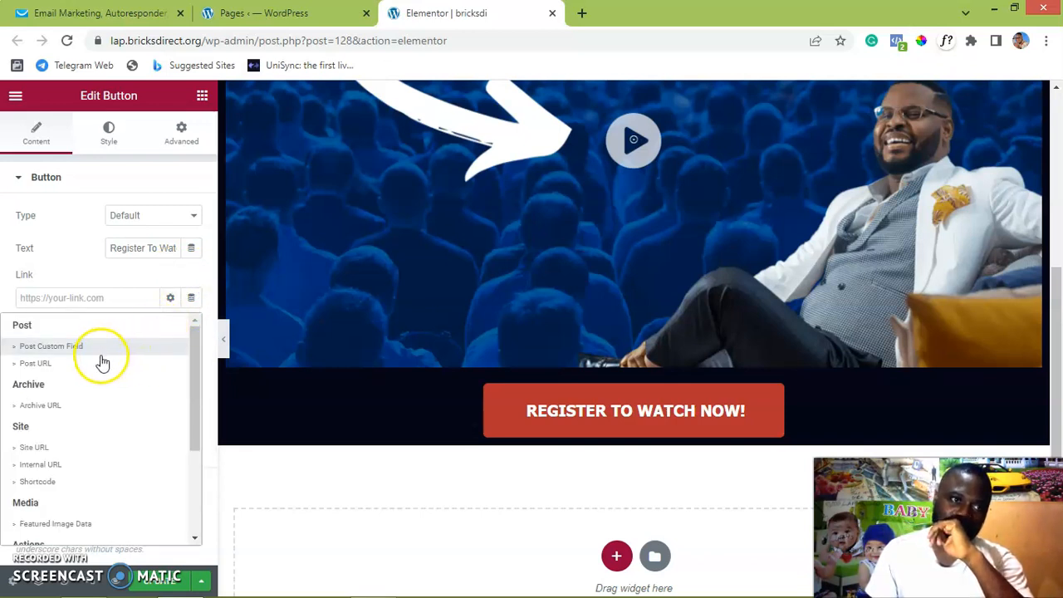
{"action": "scroll", "coordinate": [101, 371], "scroll_direction": "down", "scroll_amount": 1}
{"action": "scroll", "coordinate": [103, 373], "scroll_direction": "down", "scroll_amount": 1}
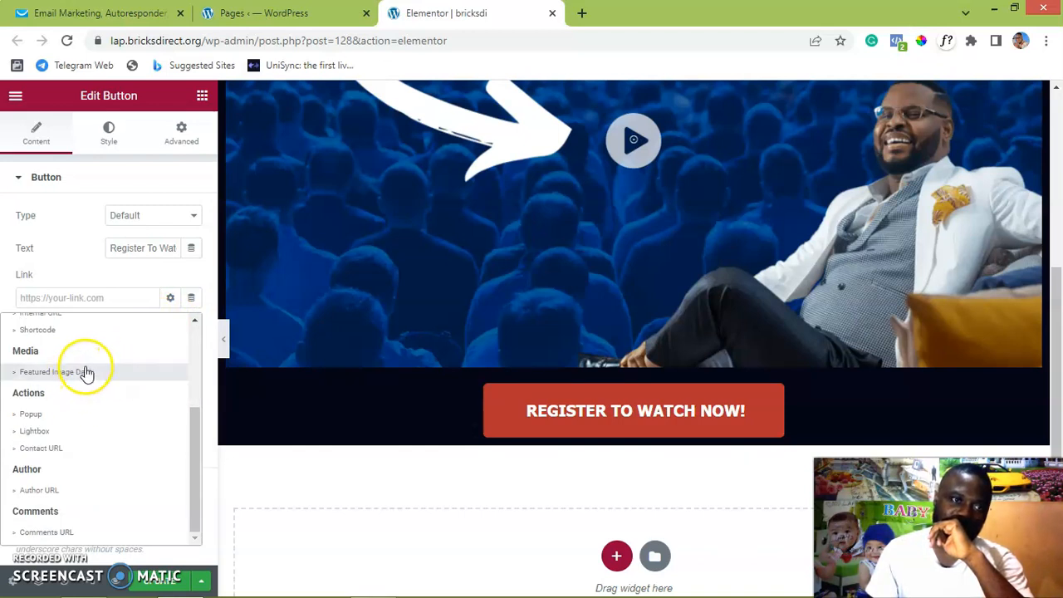
{"action": "left_click", "coordinate": [33, 414]}
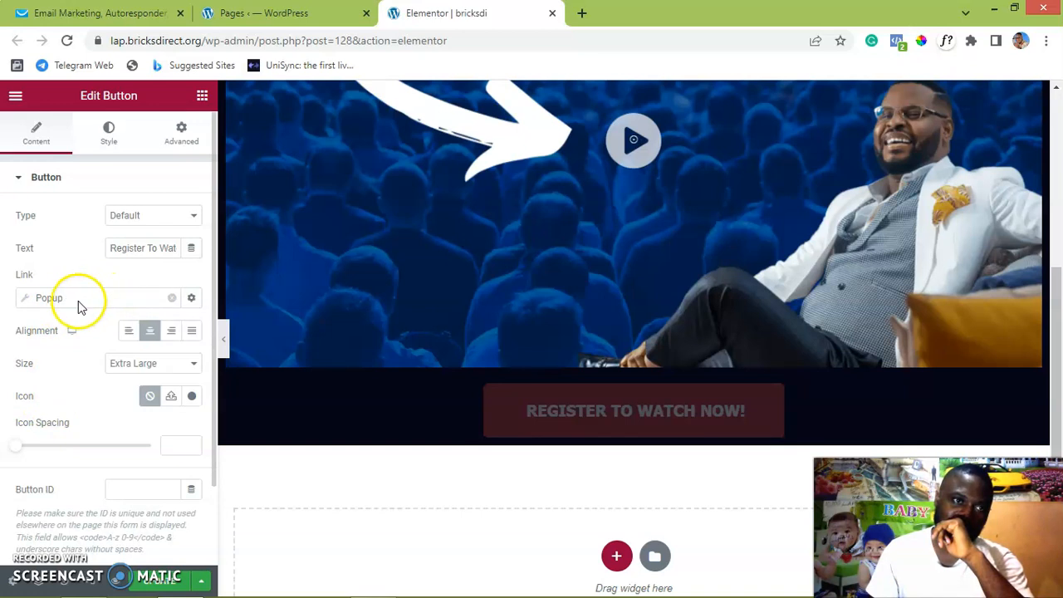
Open the popup link's settings and choose Open Popup as its action.
{"action": "left_click", "coordinate": [24, 298]}
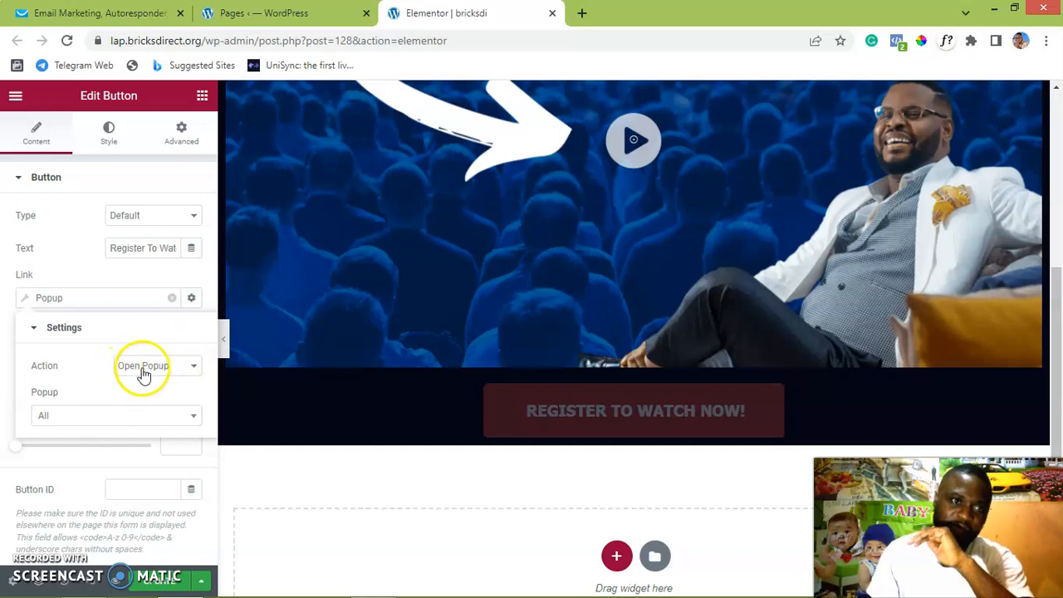
{"action": "left_click", "coordinate": [194, 369]}
{"action": "left_click", "coordinate": [194, 368]}
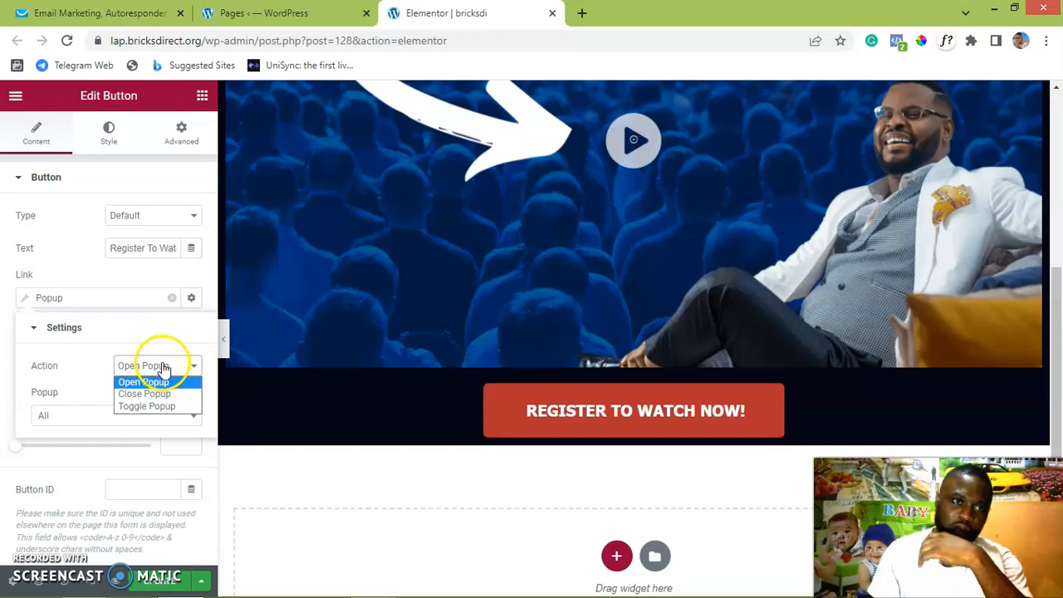
{"action": "left_click", "coordinate": [162, 372]}
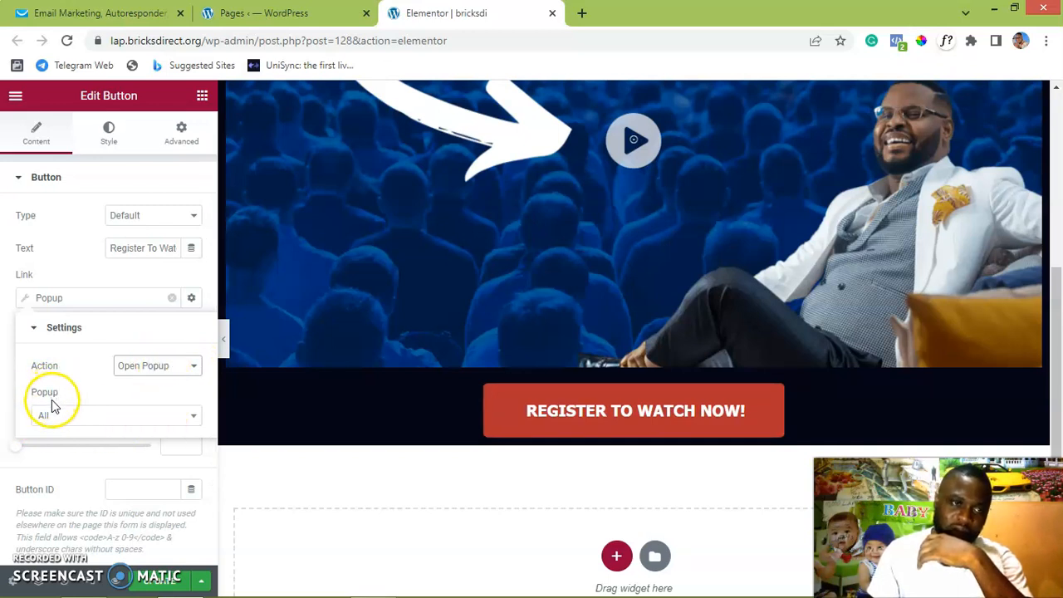
Find and assign the "squeeze page (Template)" popup to the button link, and update the page.
{"action": "left_click", "coordinate": [190, 418]}
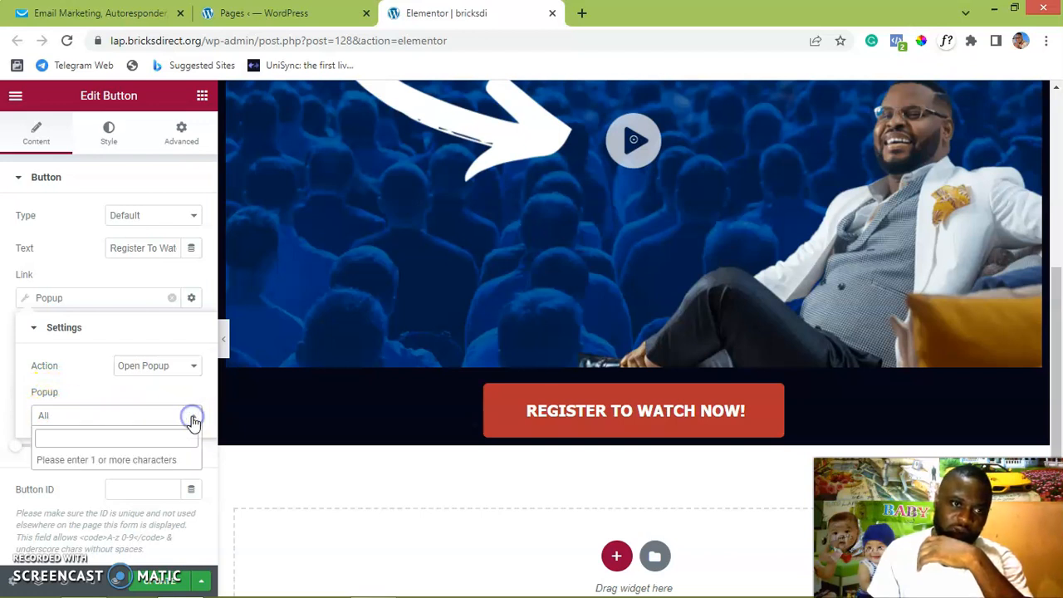
{"action": "left_click", "coordinate": [126, 439]}
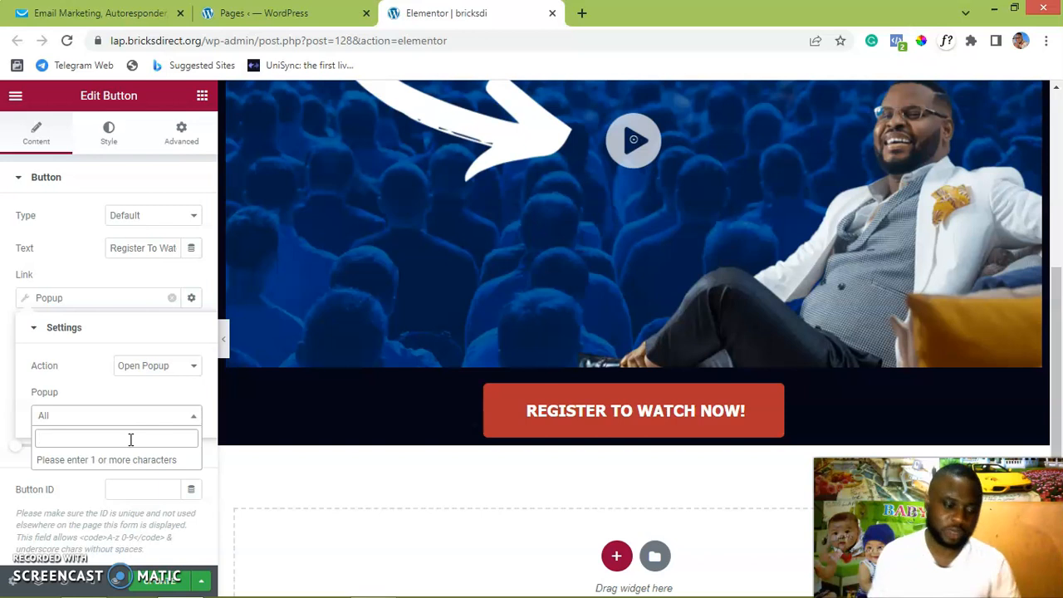
{"action": "type", "text": "squee"}
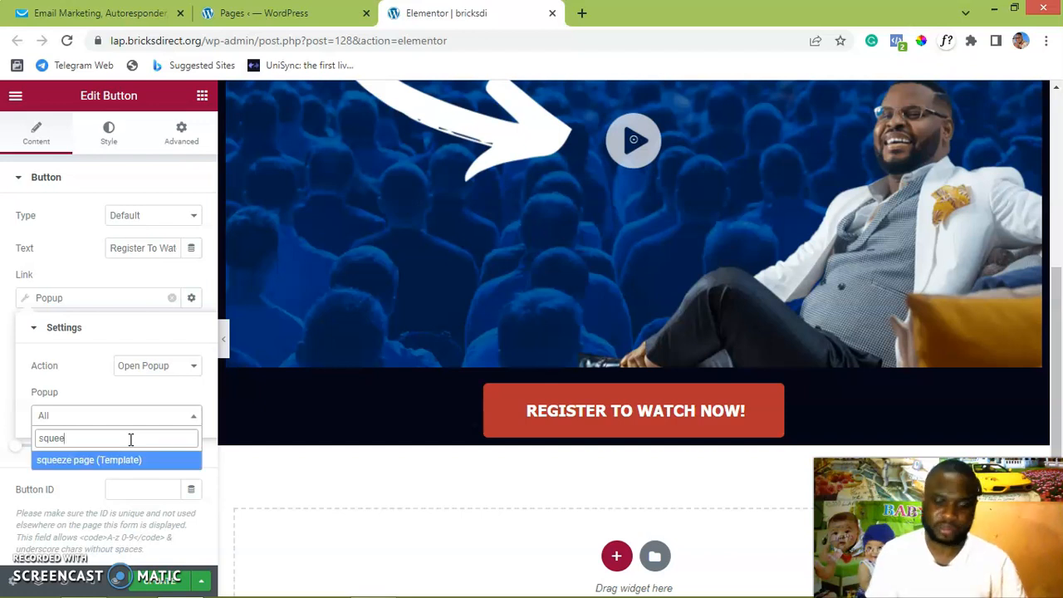
{"action": "key", "text": "BackSpace"}
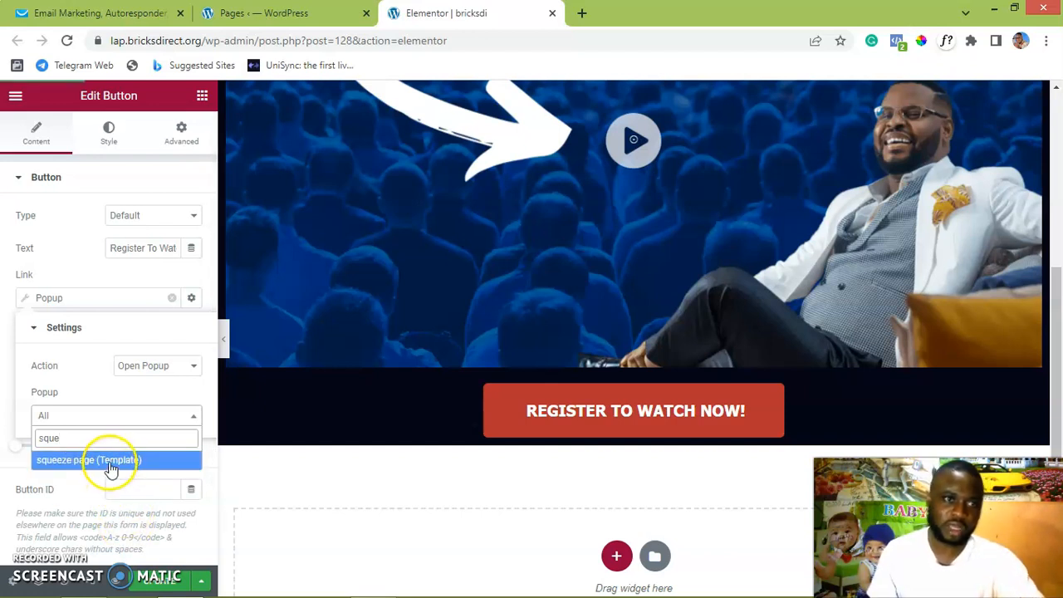
{"action": "left_click", "coordinate": [112, 459]}
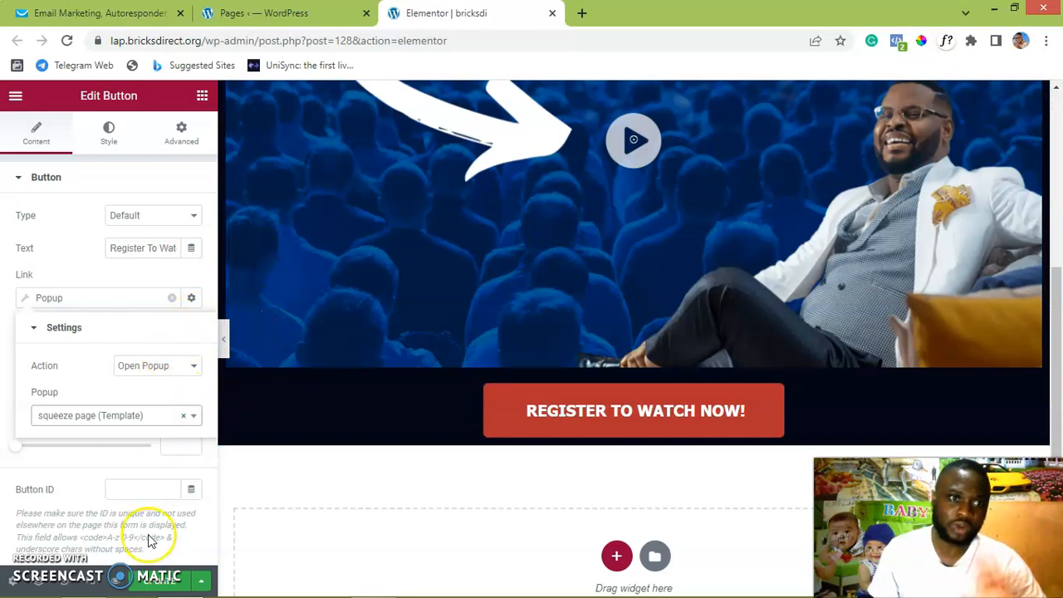
{"action": "left_click", "coordinate": [152, 585]}
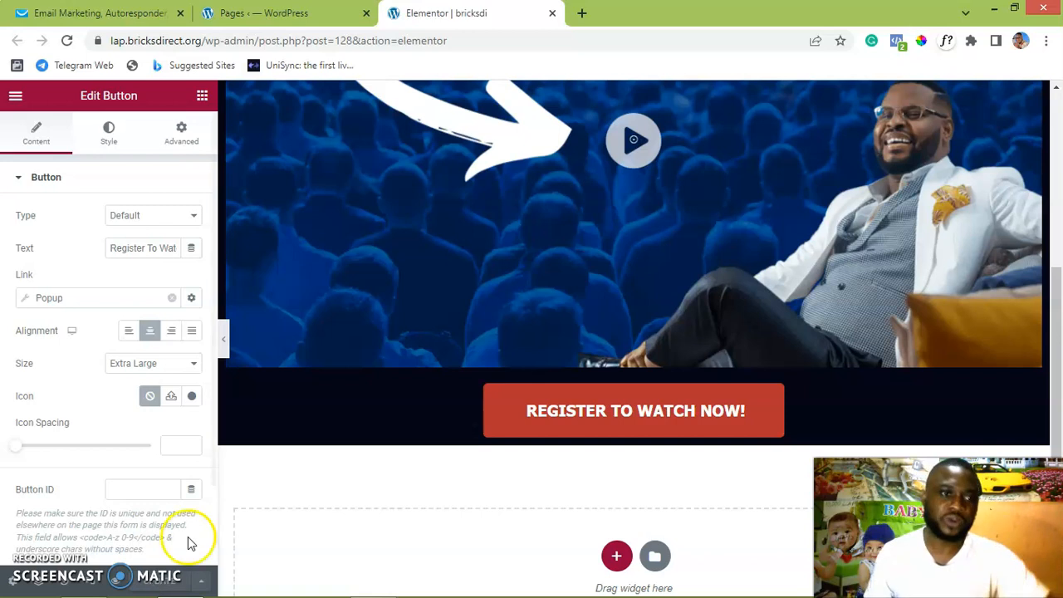
View the published page in a new tab and go to its "Register to watch now!" button.
{"action": "left_click", "coordinate": [17, 100]}
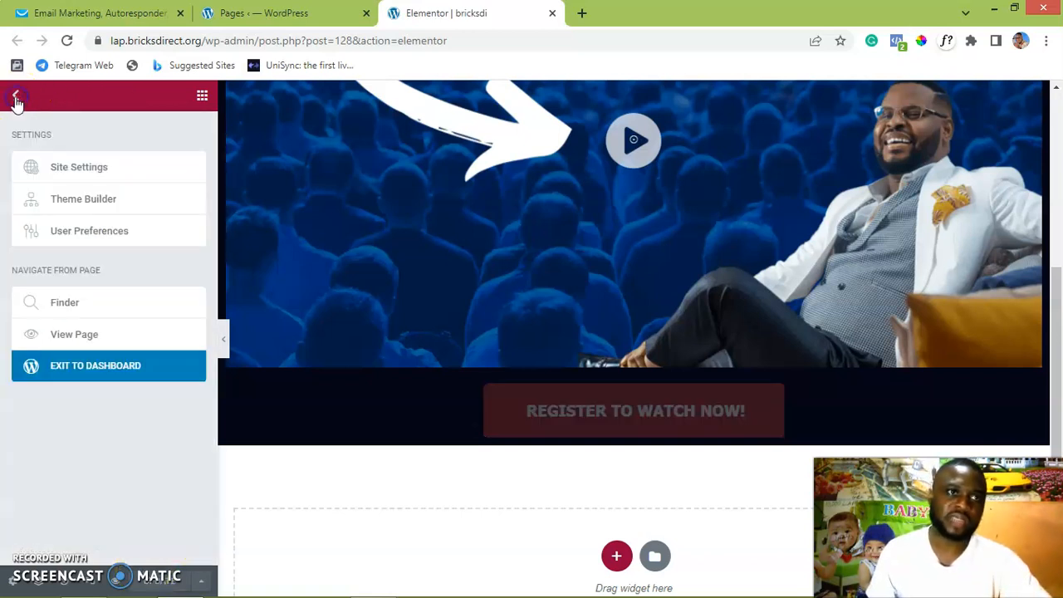
{"action": "right_click", "coordinate": [68, 341]}
{"action": "left_click", "coordinate": [116, 347]}
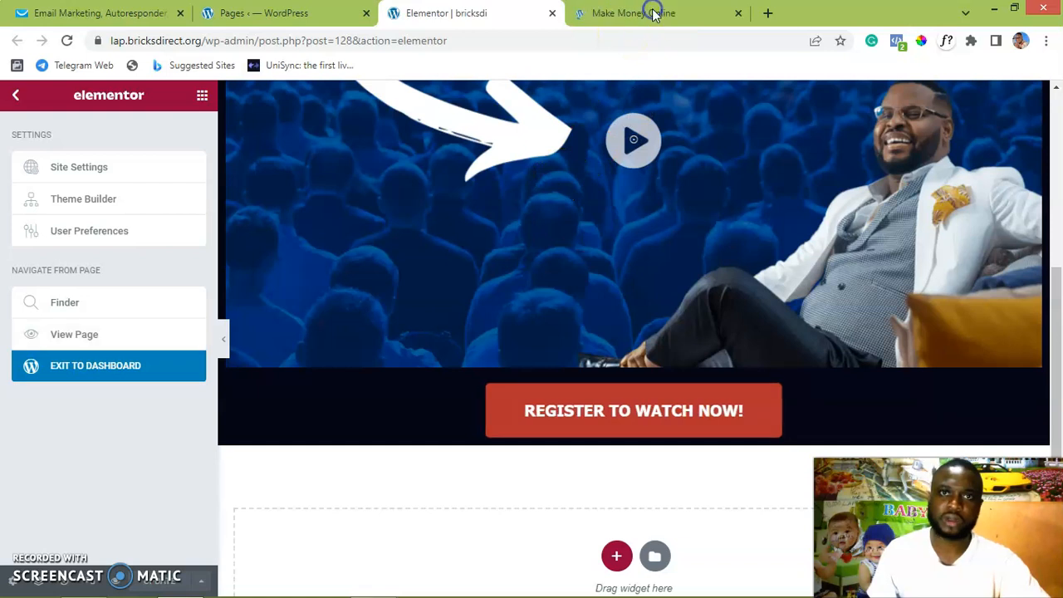
{"action": "left_click", "coordinate": [653, 14]}
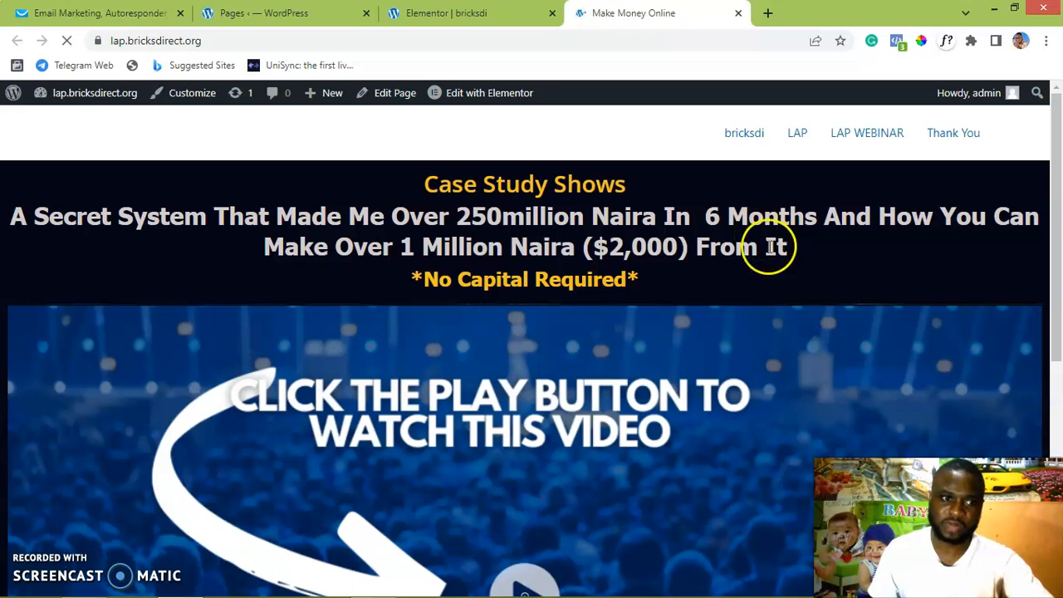
{"action": "scroll", "coordinate": [762, 299], "scroll_direction": "down", "scroll_amount": 5}
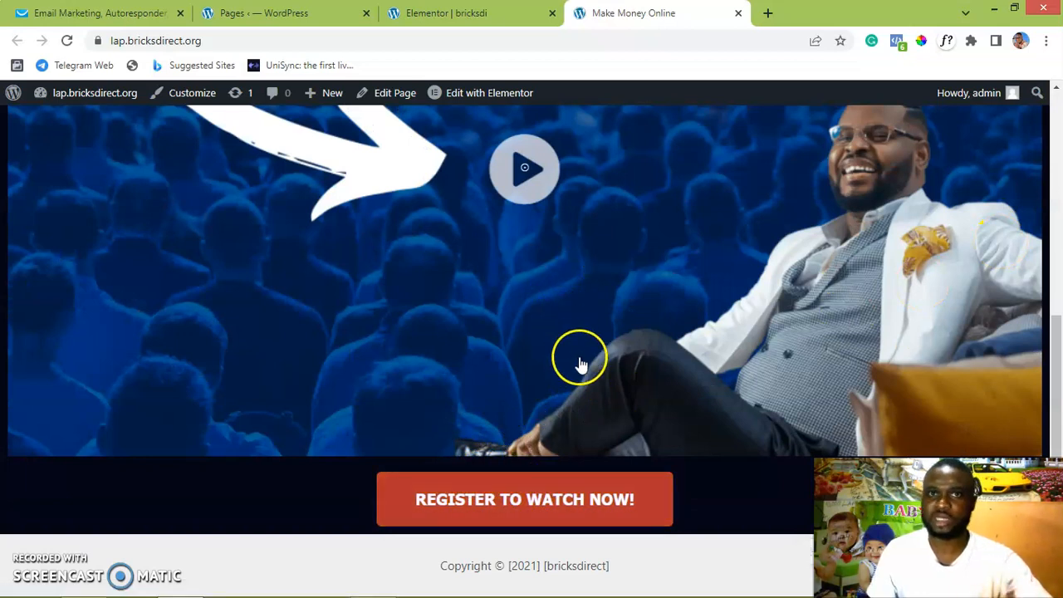
Open the registration popup from the "Register to watch now!" button on the live landing page.
{"action": "scroll", "coordinate": [586, 297], "scroll_direction": "up", "scroll_amount": 1}
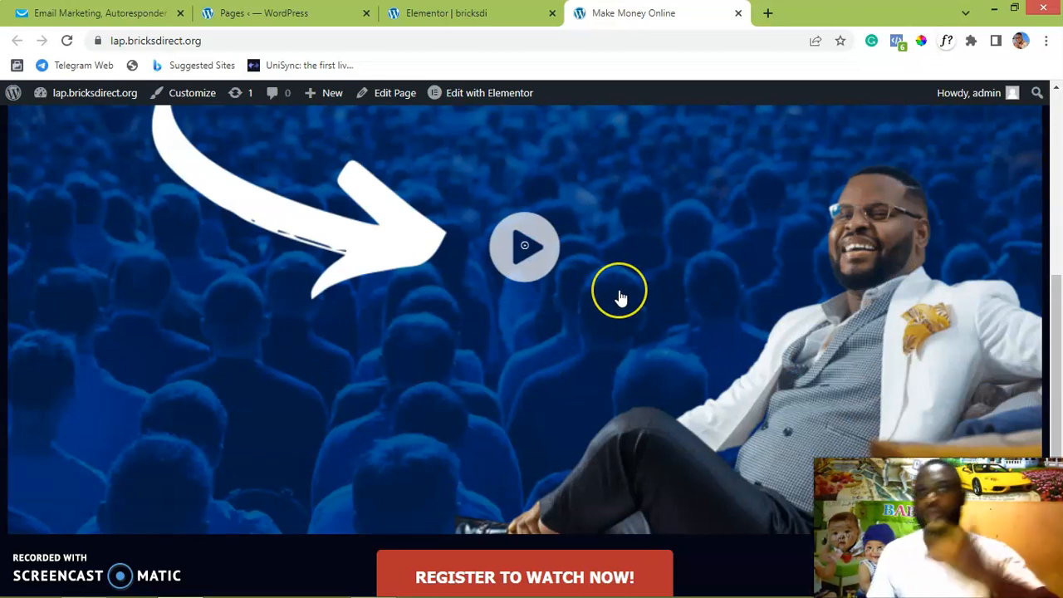
{"action": "scroll", "coordinate": [619, 297], "scroll_direction": "up", "scroll_amount": 1}
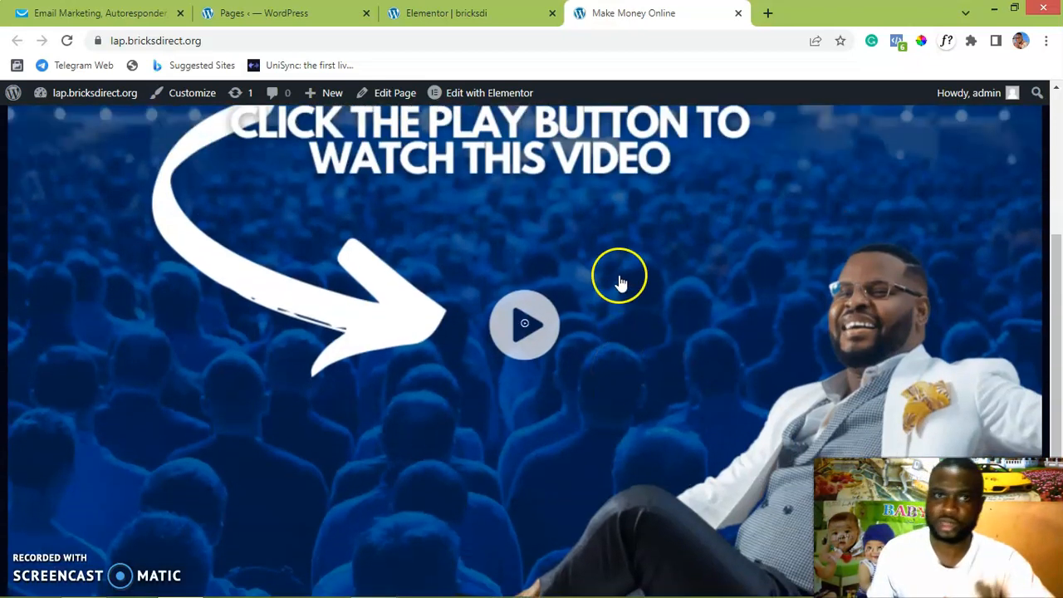
{"action": "scroll", "coordinate": [619, 282], "scroll_direction": "down", "scroll_amount": 2}
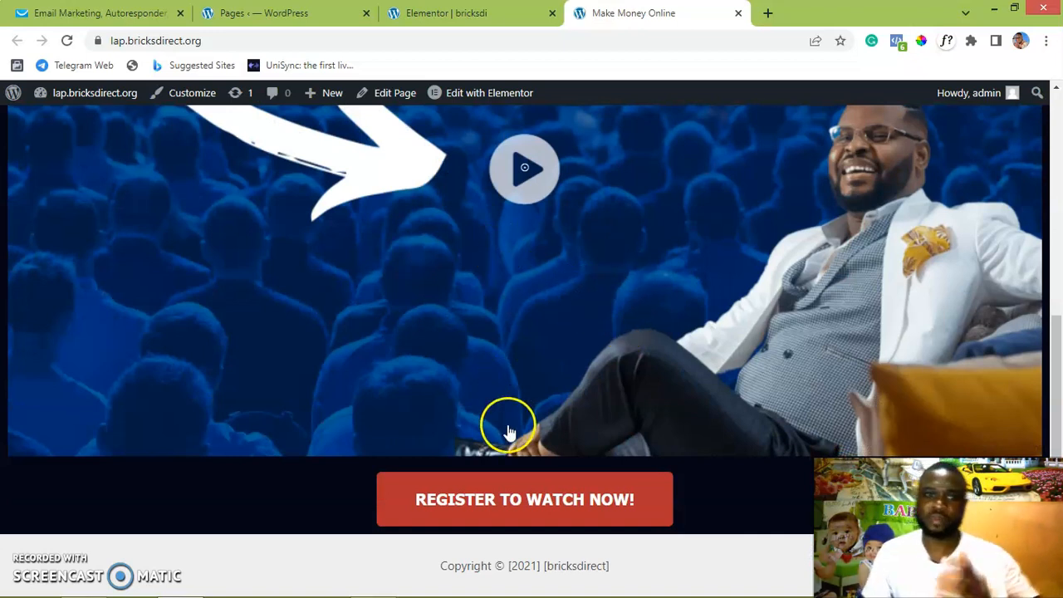
{"action": "left_click", "coordinate": [542, 500]}
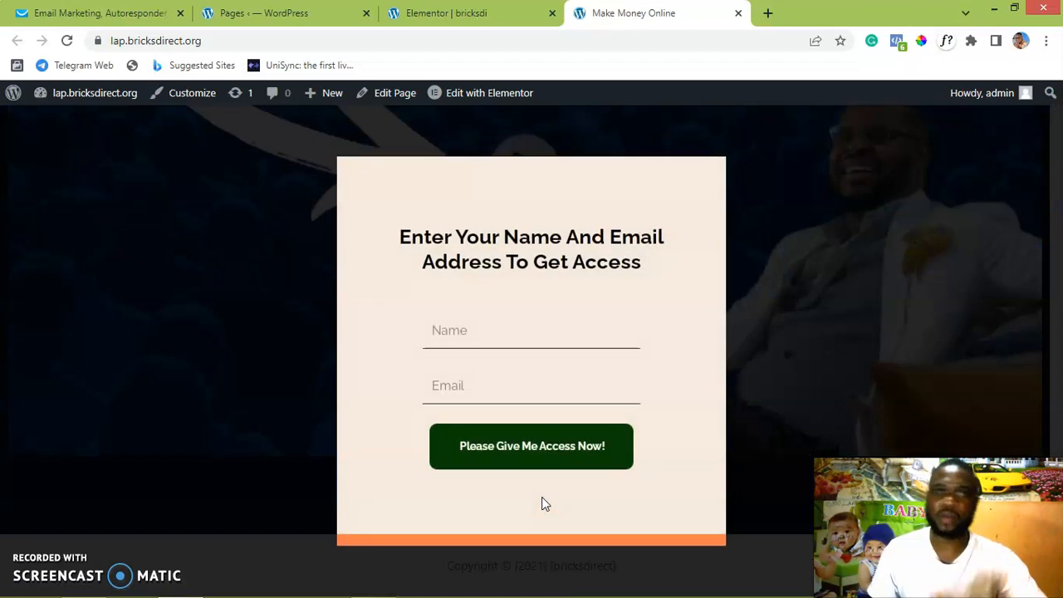
Try to submit the popup form with "Please Give Me Access Now!" after filling in a saved full name and e-mail address.
{"action": "left_click", "coordinate": [512, 323]}
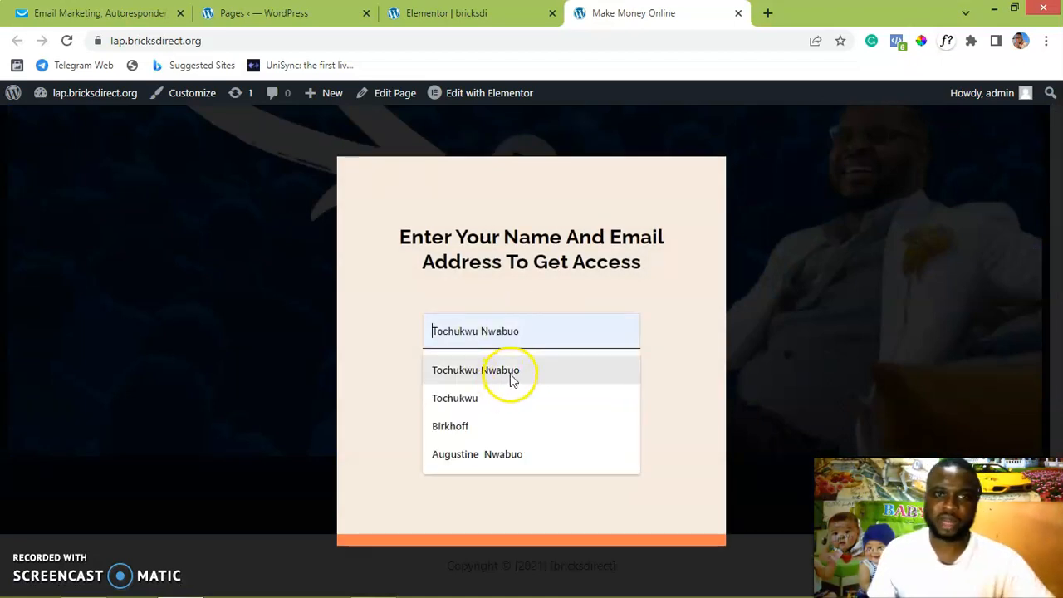
{"action": "left_click", "coordinate": [513, 378]}
{"action": "left_click", "coordinate": [504, 392]}
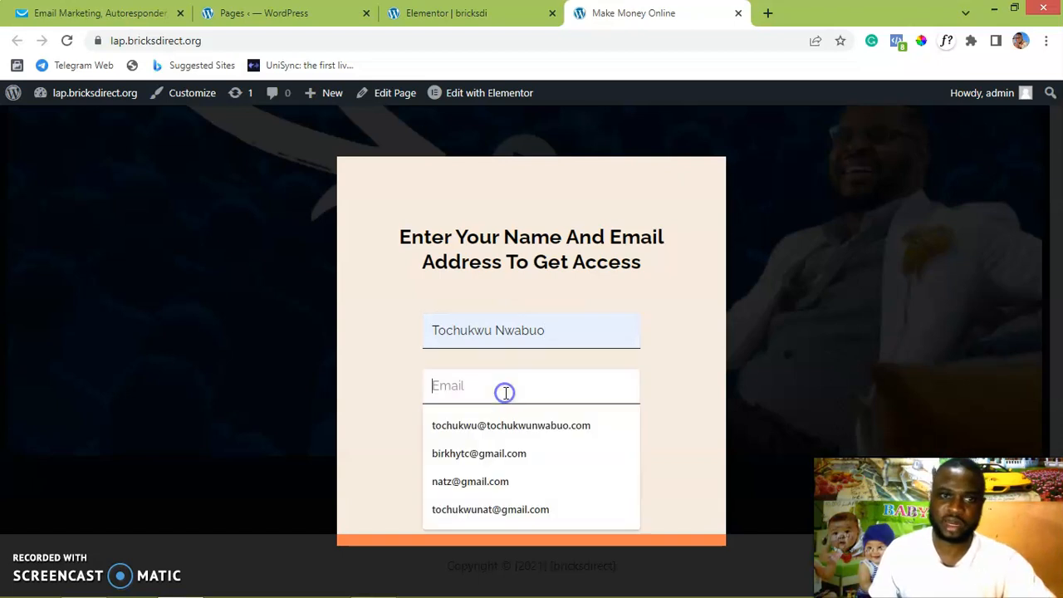
{"action": "left_click", "coordinate": [490, 481]}
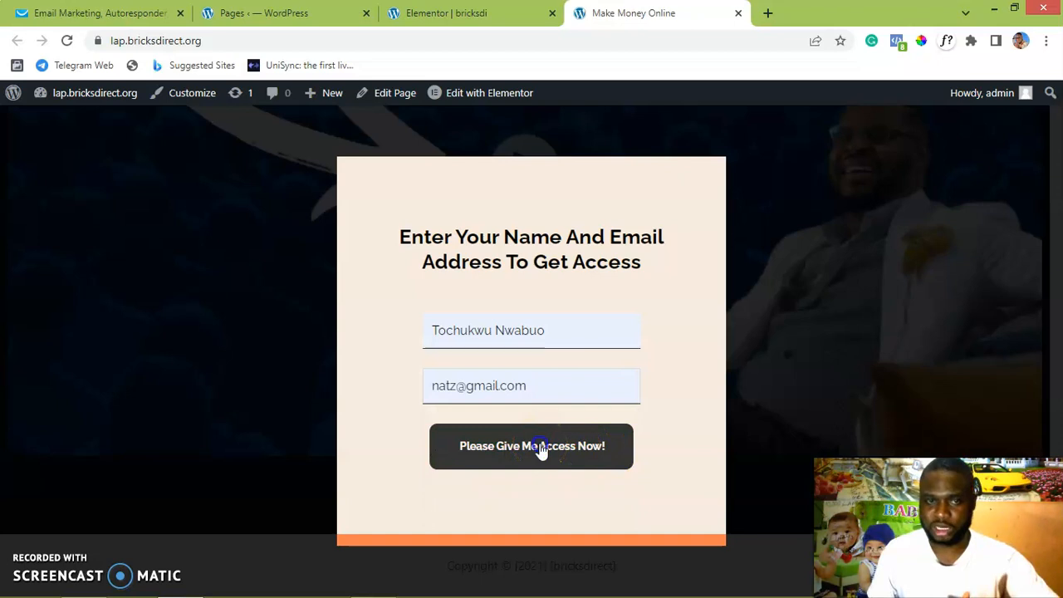
{"action": "left_click", "coordinate": [540, 448]}
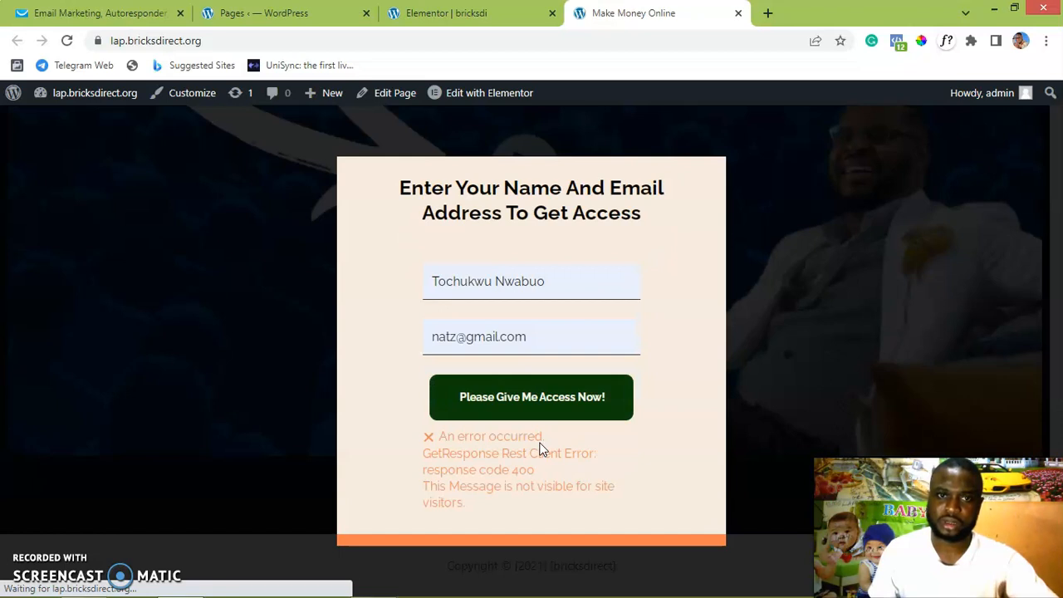
{"action": "left_click", "coordinate": [546, 435]}
{"action": "left_click", "coordinate": [569, 415]}
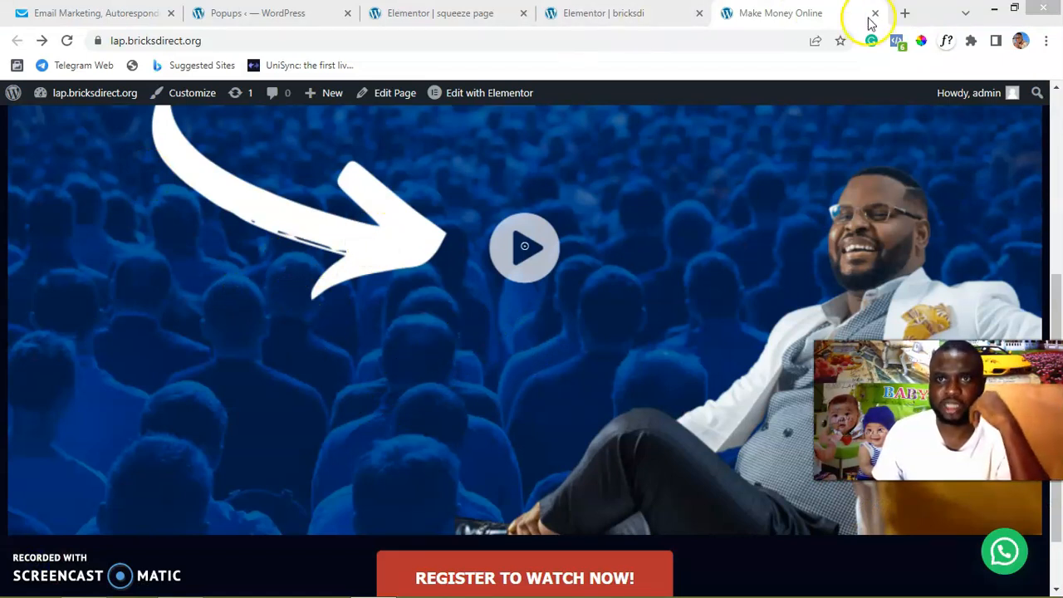
Reopen the registration popup from the landing page's "Register to watch now!" button for another test.
{"action": "left_click", "coordinate": [935, 14]}
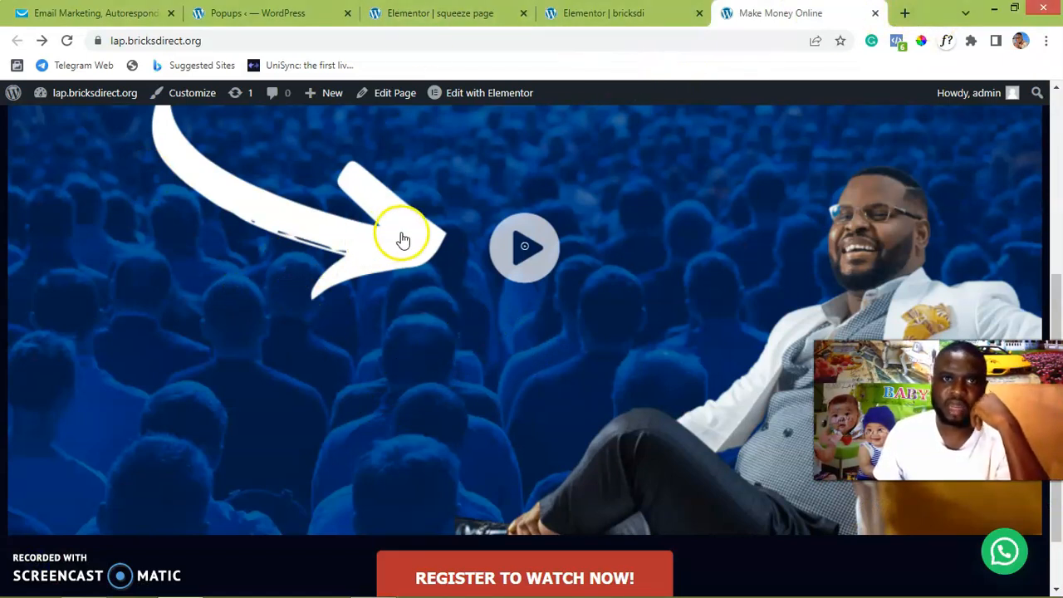
{"action": "scroll", "coordinate": [403, 229], "scroll_direction": "down", "scroll_amount": 1}
{"action": "scroll", "coordinate": [545, 226], "scroll_direction": "up", "scroll_amount": 2}
{"action": "scroll", "coordinate": [532, 211], "scroll_direction": "down", "scroll_amount": 2}
{"action": "left_click", "coordinate": [546, 489]}
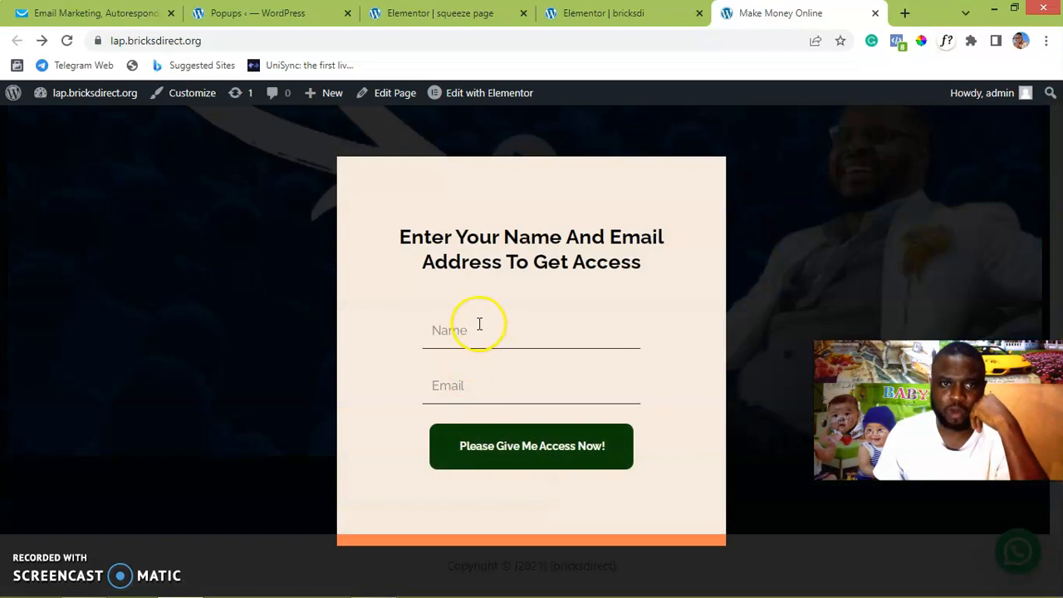
Fill in the popup form with a saved first name and a different saved e-mail address, and submit the access request.
{"action": "left_click", "coordinate": [479, 324]}
{"action": "left_click", "coordinate": [479, 397]}
{"action": "left_click", "coordinate": [486, 386]}
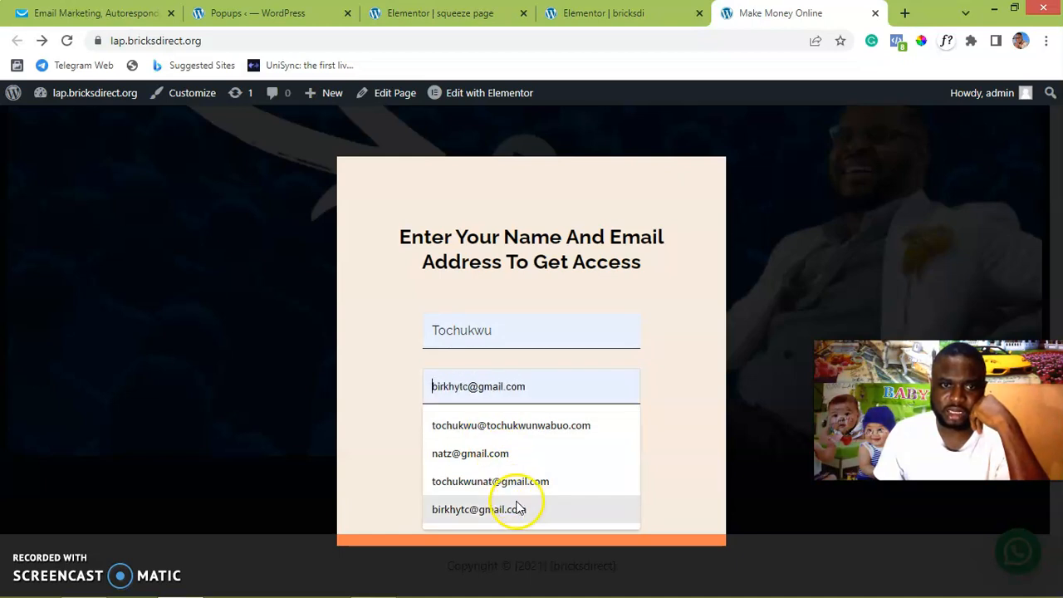
{"action": "left_click", "coordinate": [548, 426]}
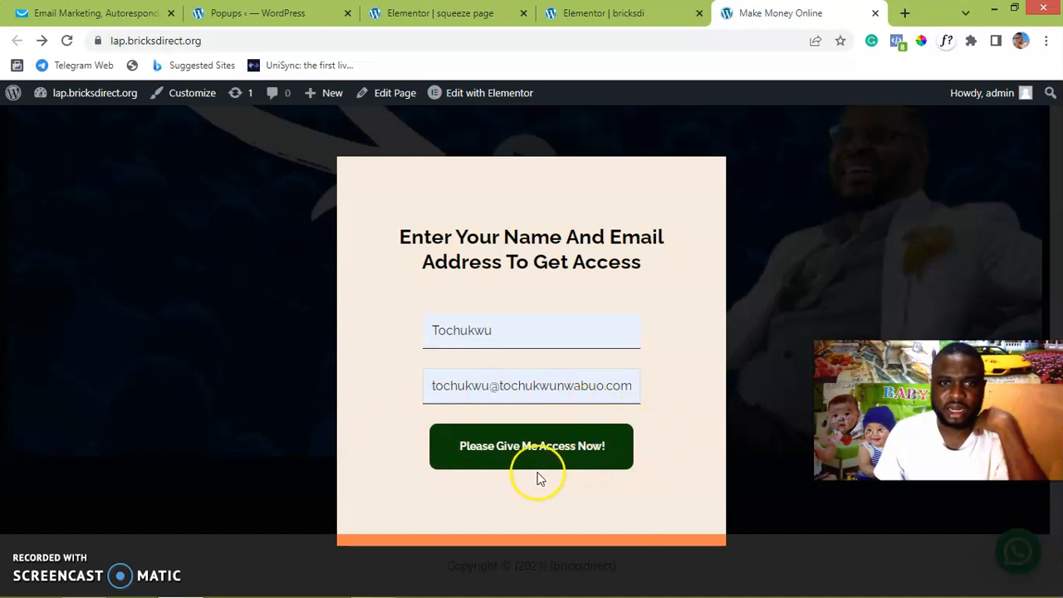
{"action": "left_click", "coordinate": [534, 451]}
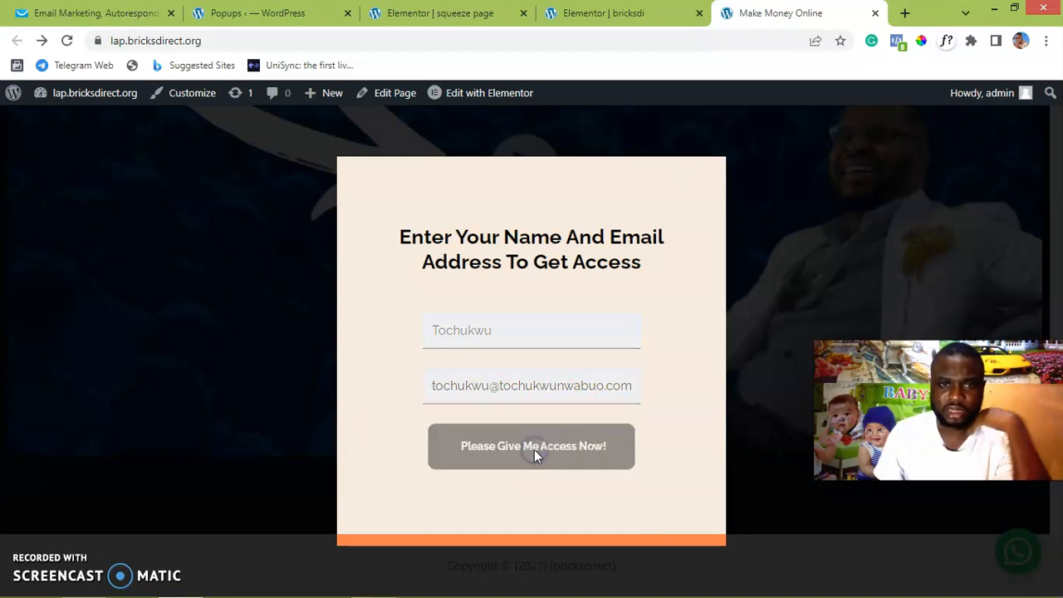